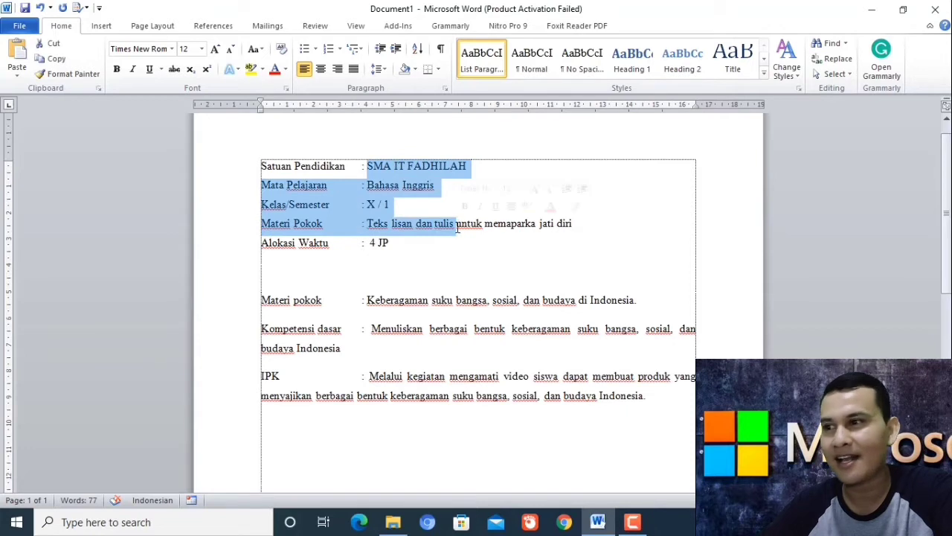
Select the school name SMA IT FADHILAH and the Kompetensi dasar description, then deselect them.
click(436, 240)
drag(370, 167, 480, 167)
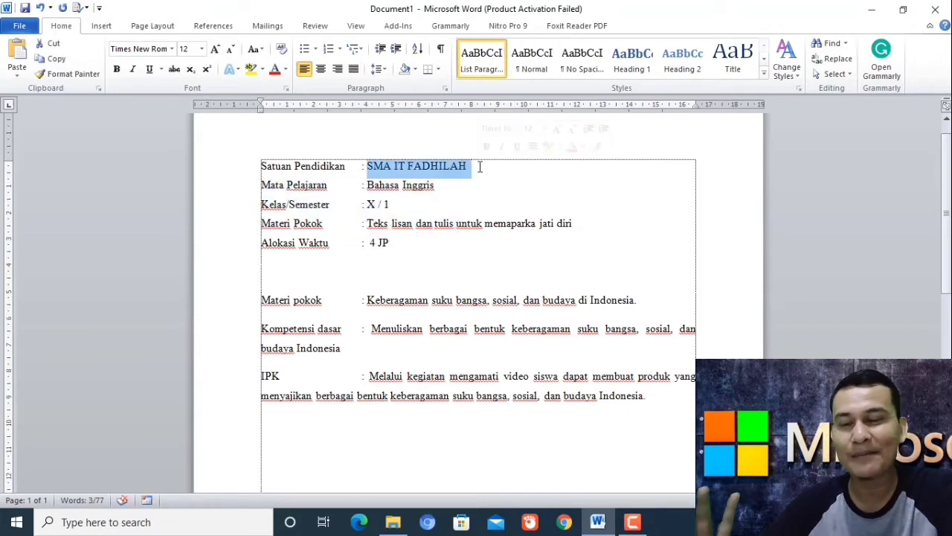
click(373, 328)
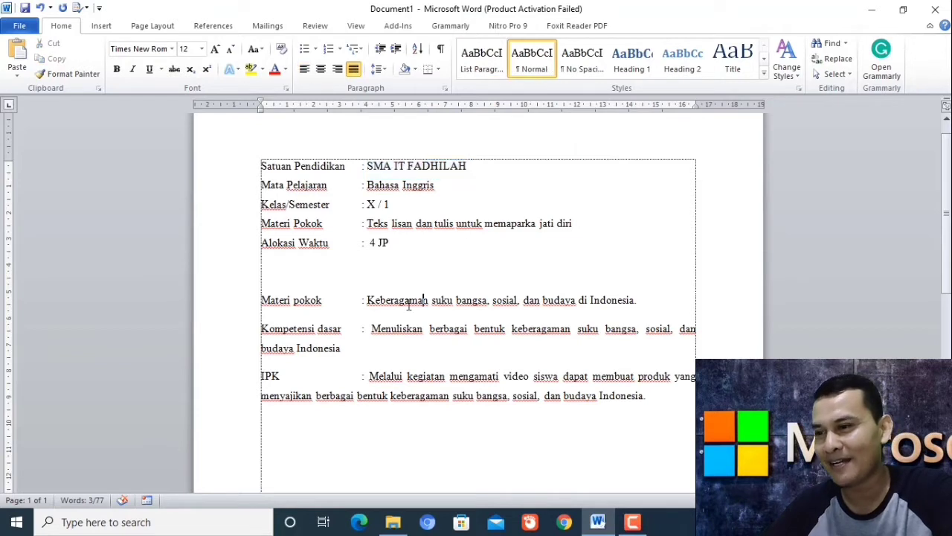
drag(372, 329, 343, 348)
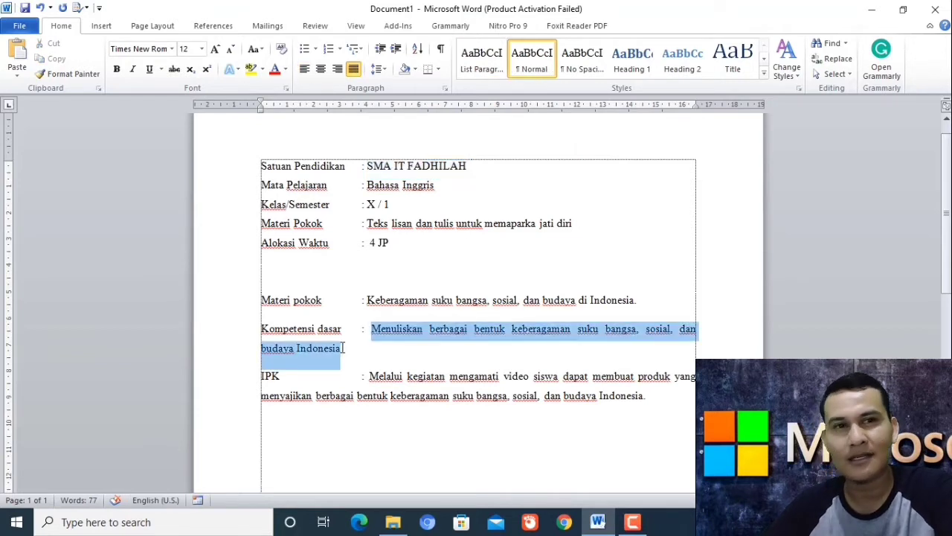
click(343, 348)
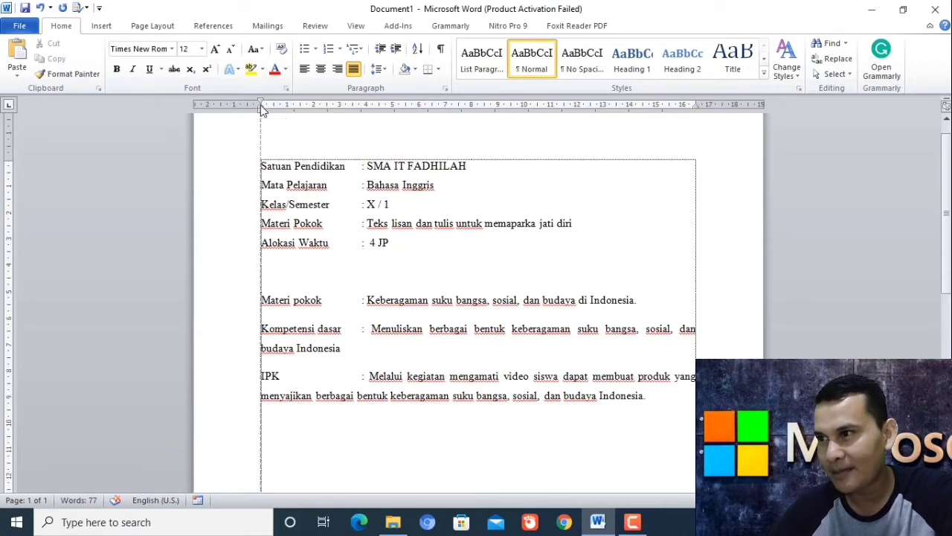
Try a shifted left indent and a hanging indent on Kompetensi dasar, undoing both.
drag(261, 105, 372, 113)
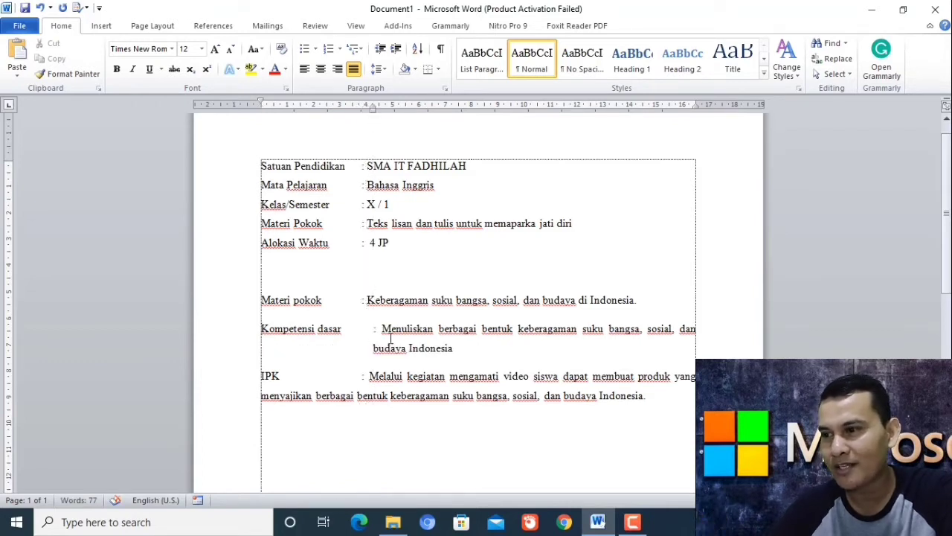
key(ctrl+z)
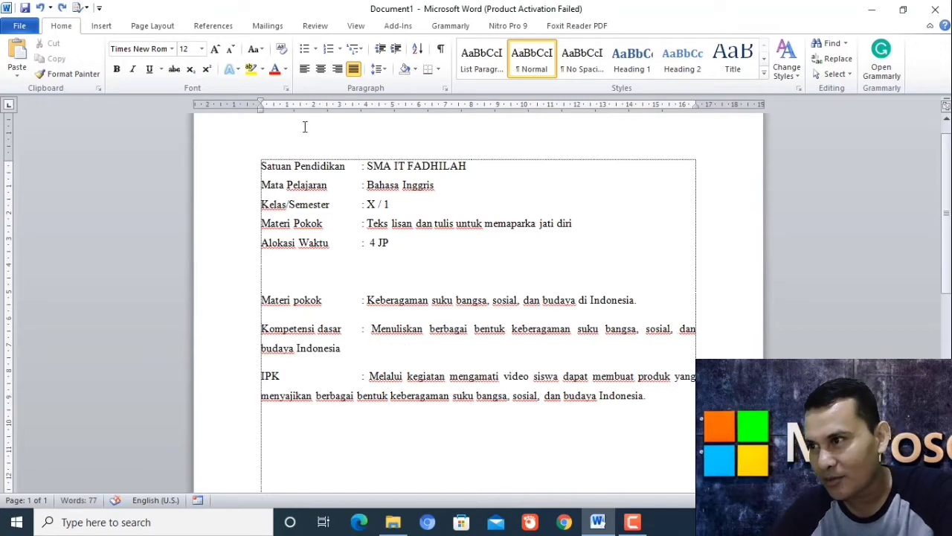
drag(260, 106, 362, 128)
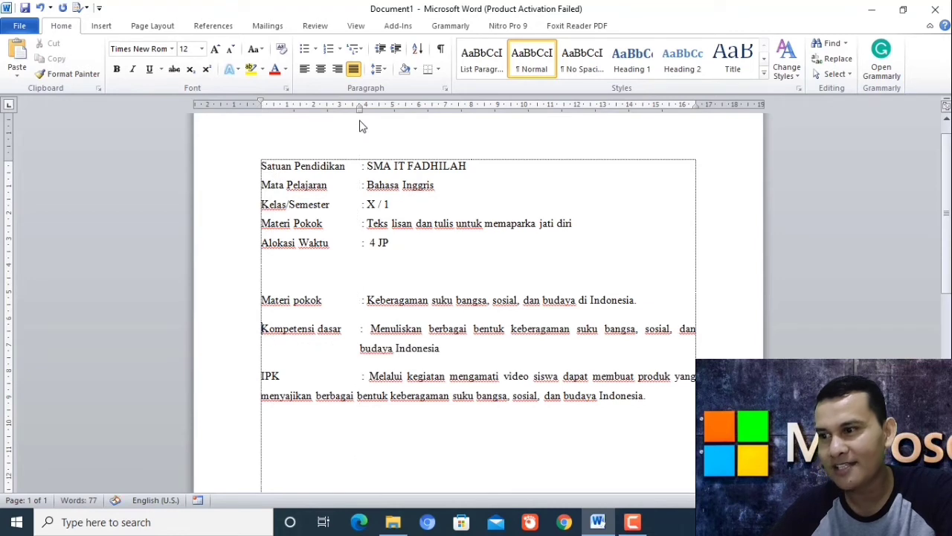
click(361, 348)
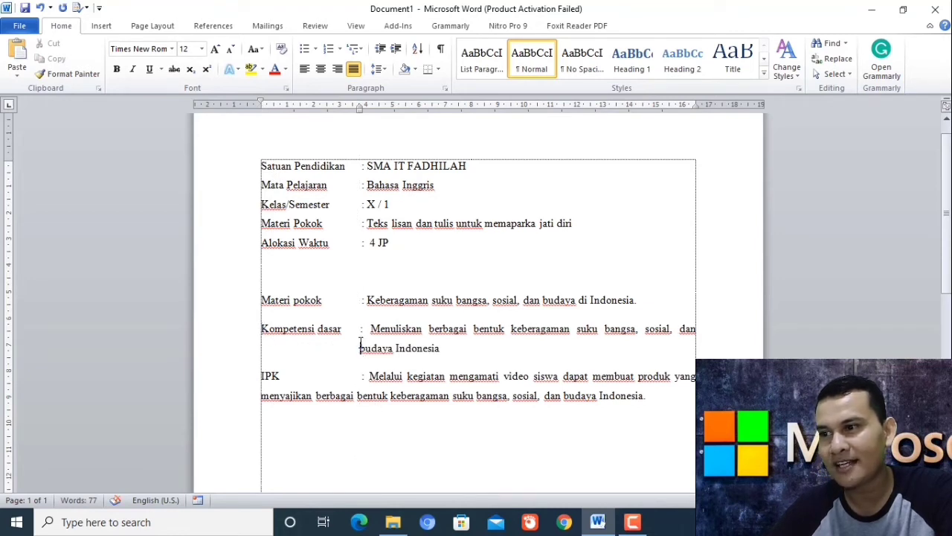
click(361, 328)
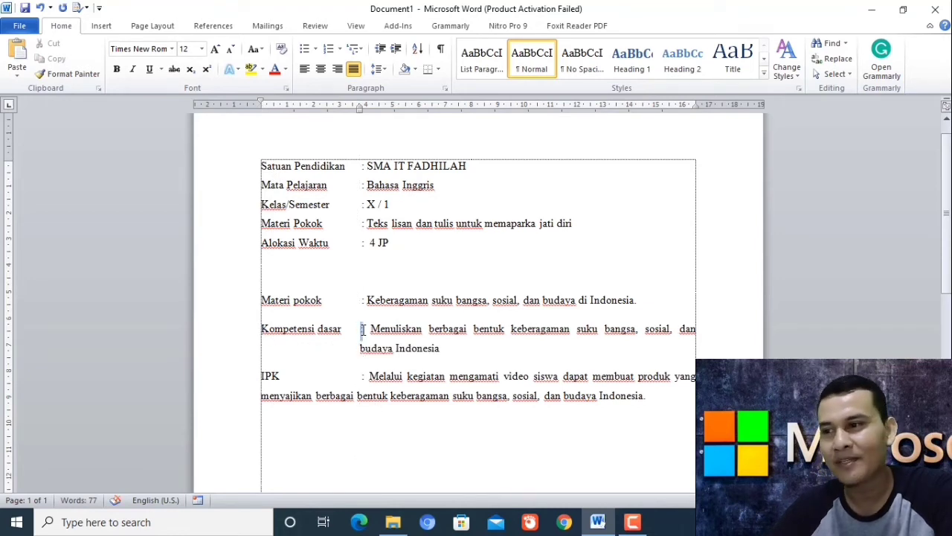
double_click(362, 328)
key(ctrl+z)
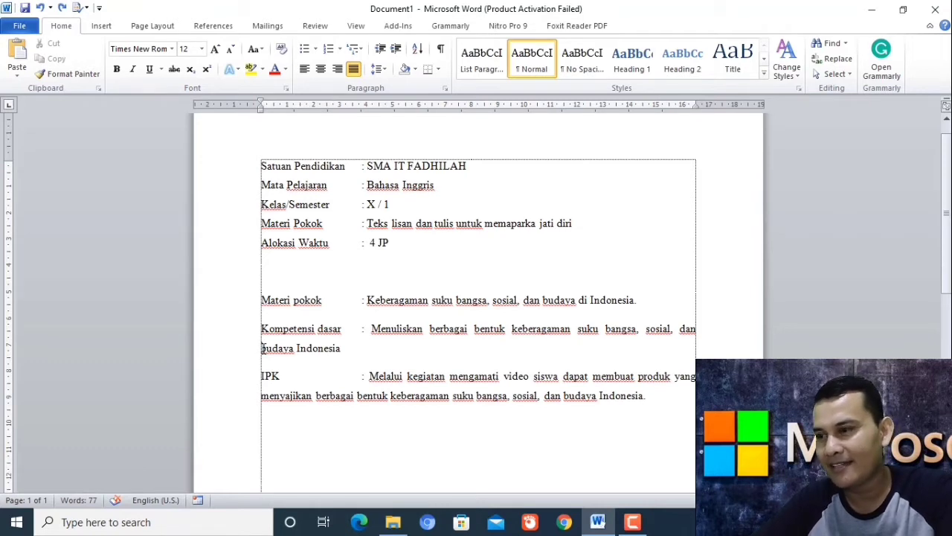
Break 'budaya Indonesia' onto its own line at the left margin, undoing the space edits.
key(Return)
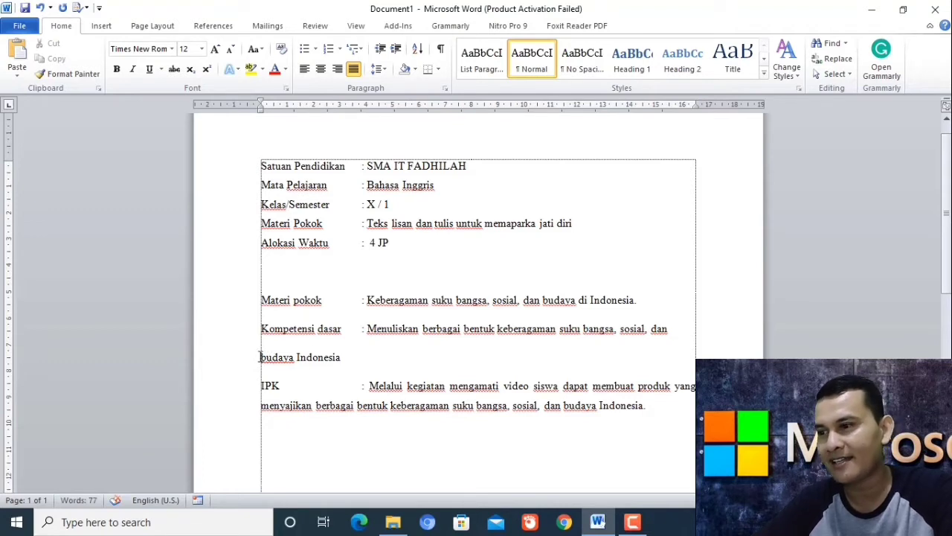
click(258, 357)
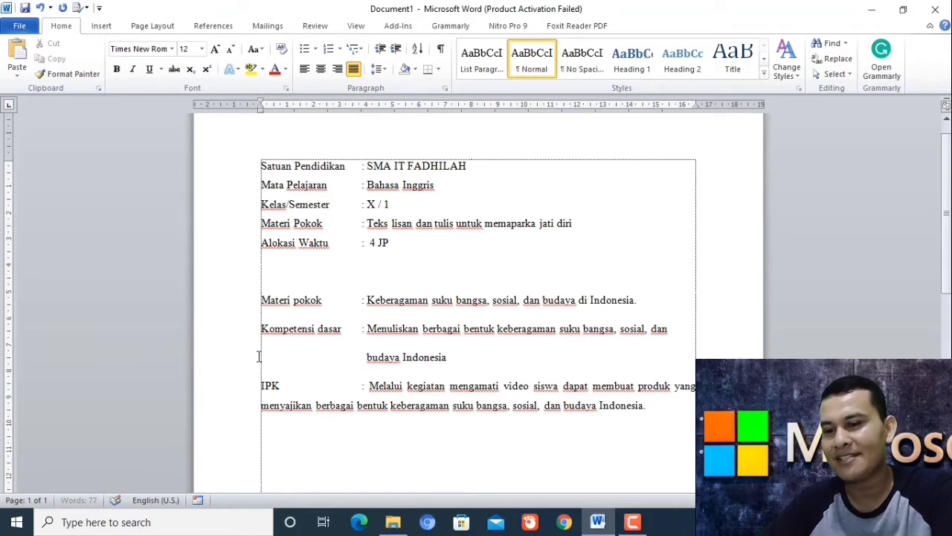
key(BackSpace)
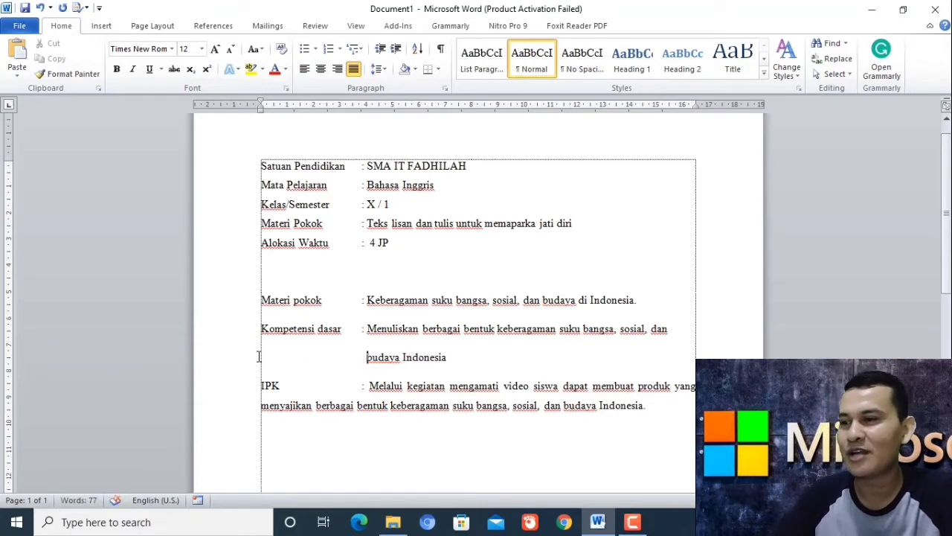
key(ctrl+z)
key(ctrl+z)
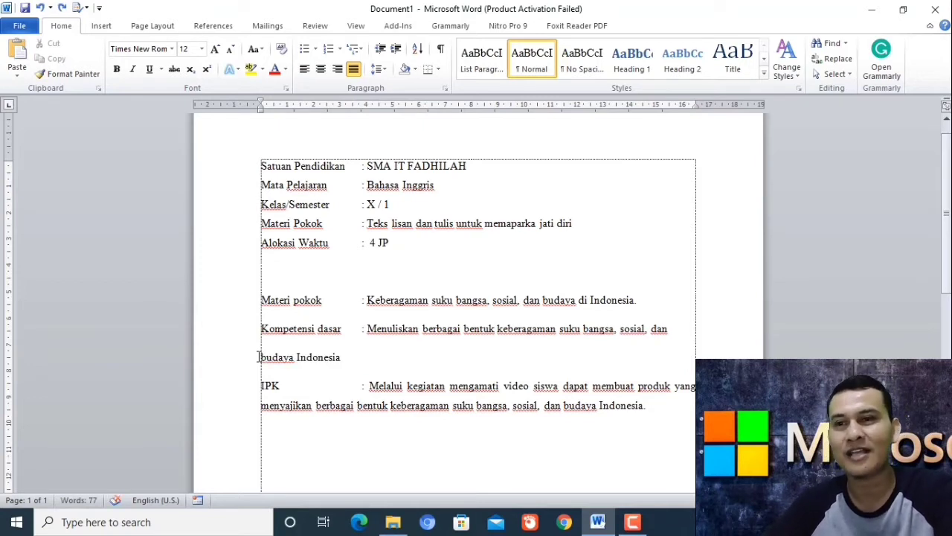
scroll(949, 255, down, 3)
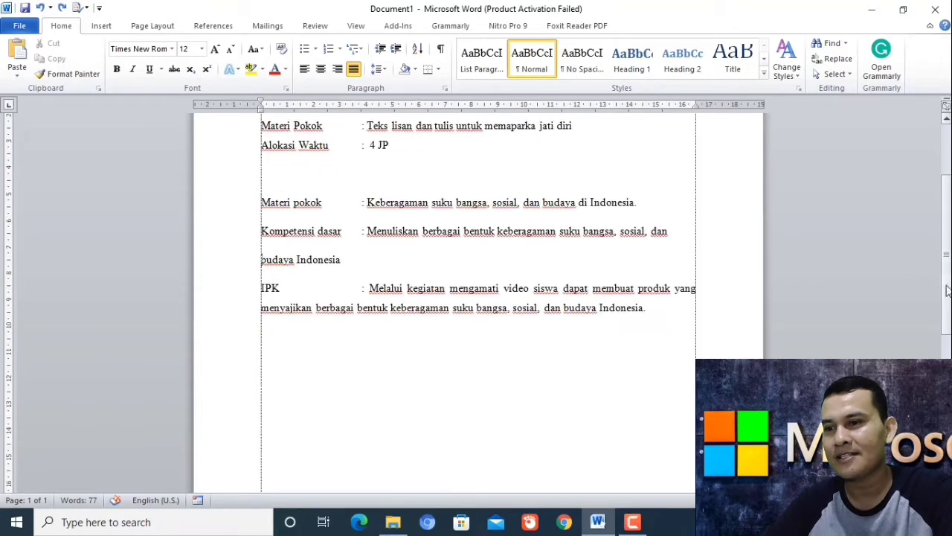
Add empty lines below the IPK paragraph and cycle the tab selector back to Left Tab.
key(Return)
key(Return)
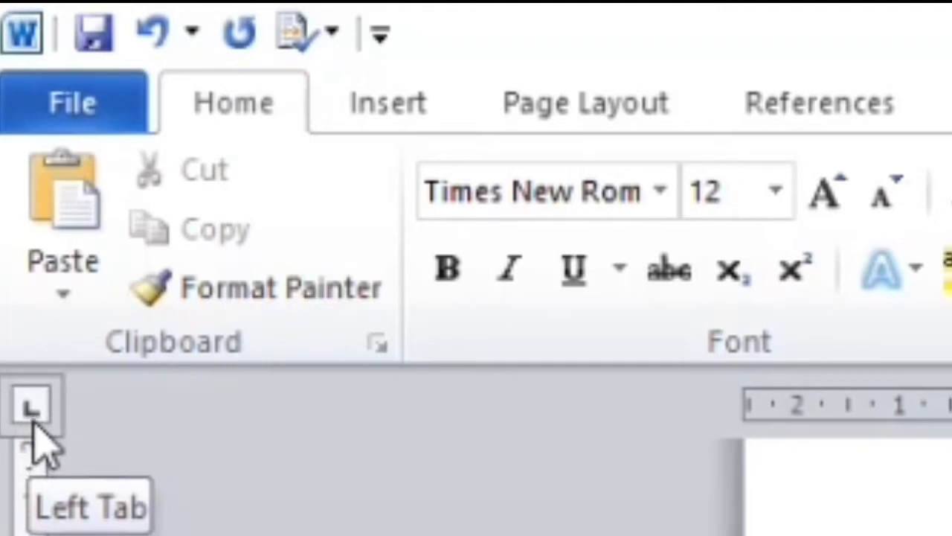
click(32, 408)
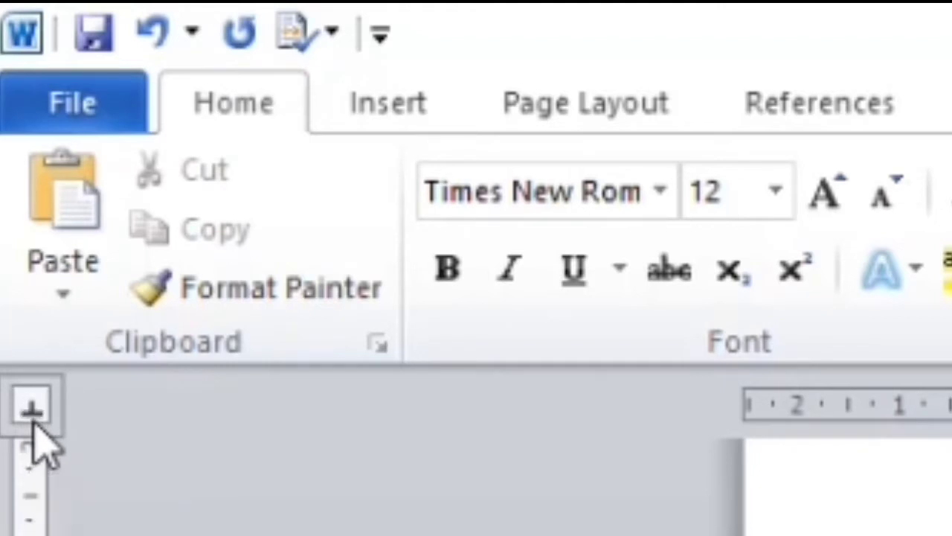
click(31, 407)
click(33, 422)
click(33, 422)
click(33, 423)
click(32, 423)
click(33, 423)
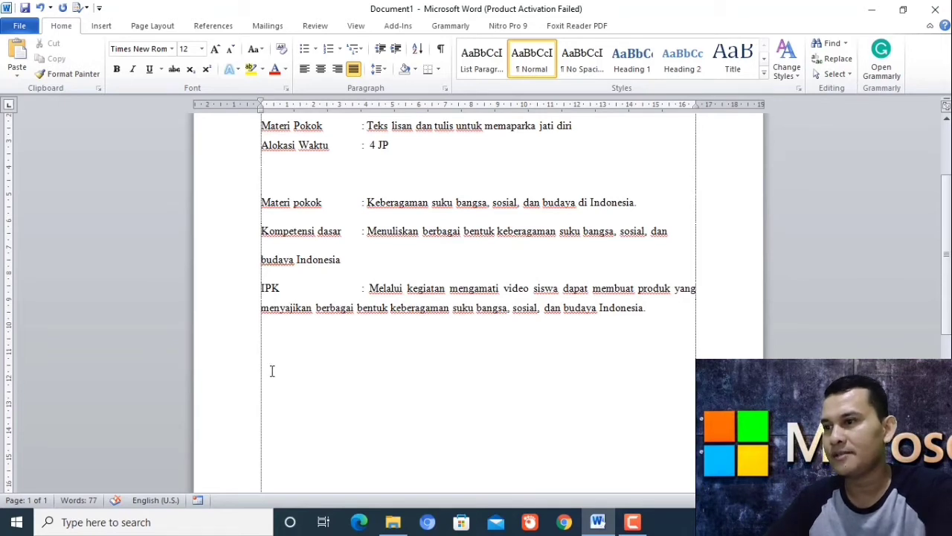
Type 'Kompetensi Dasar' on the new line and set a left tab stop for the colon.
text(Ko)
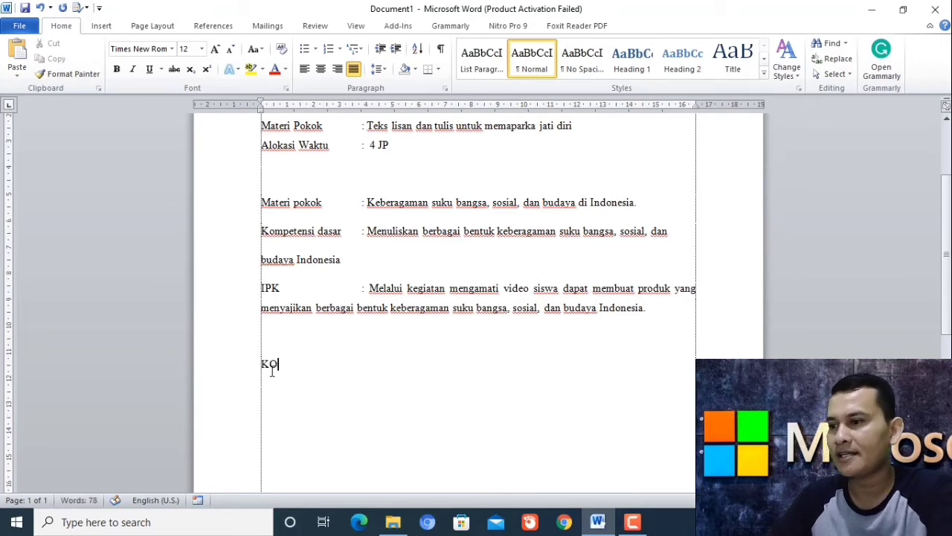
key(BackSpace)
text(ompetensi D)
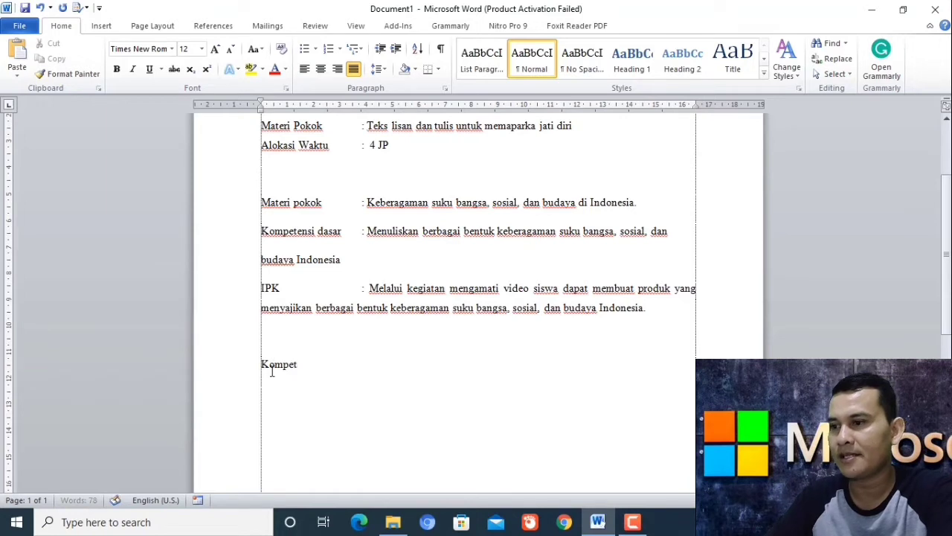
text(asar)
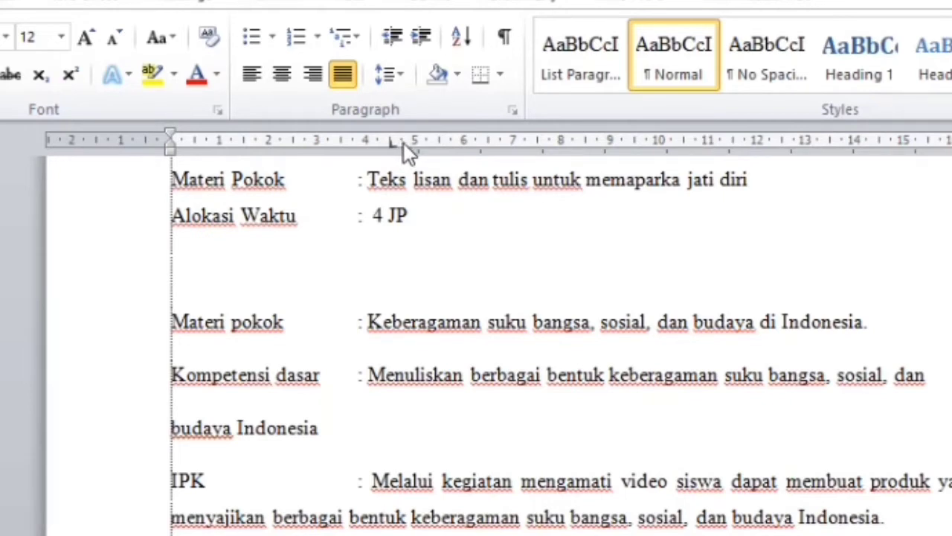
click(403, 143)
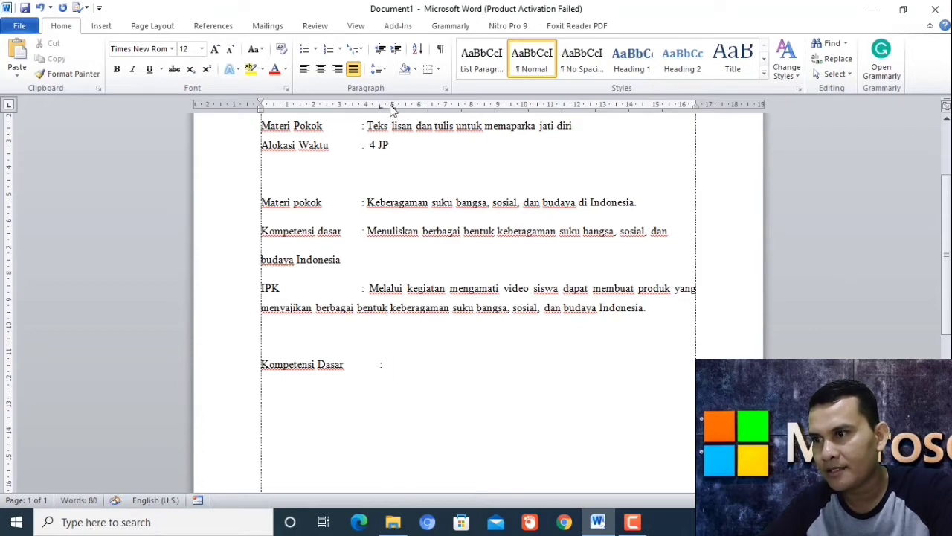
Move the tab stop to about 6.25 cm and type the description ending 'dan budya Indonesia'.
mouse_move(392, 106)
mouse_down()
mouse_move(452, 107)
mouse_move(388, 110)
mouse_up()
key(Tab)
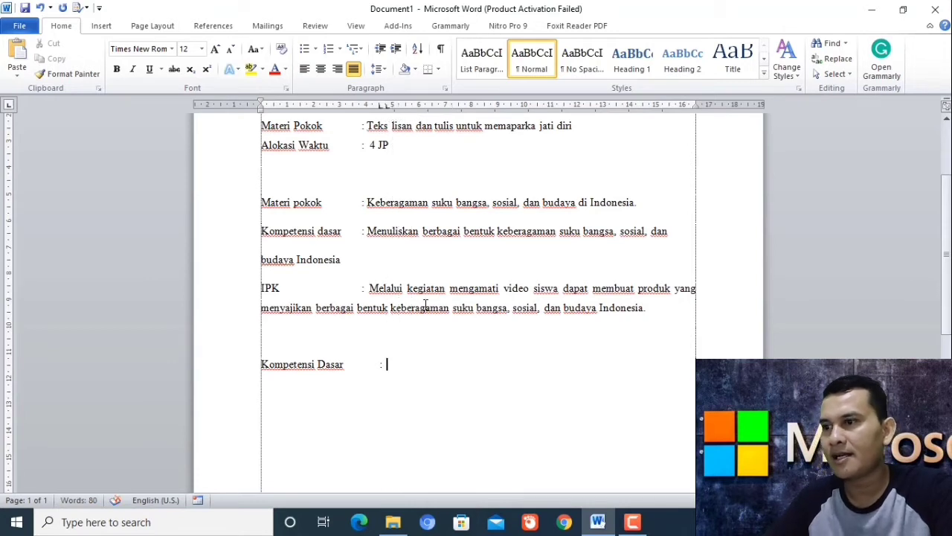
text(Menu)
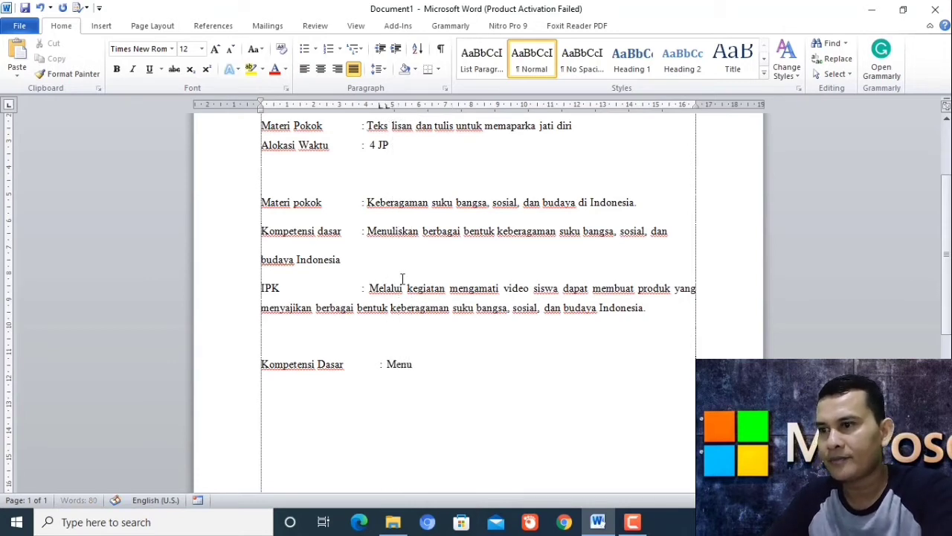
text(liskan)
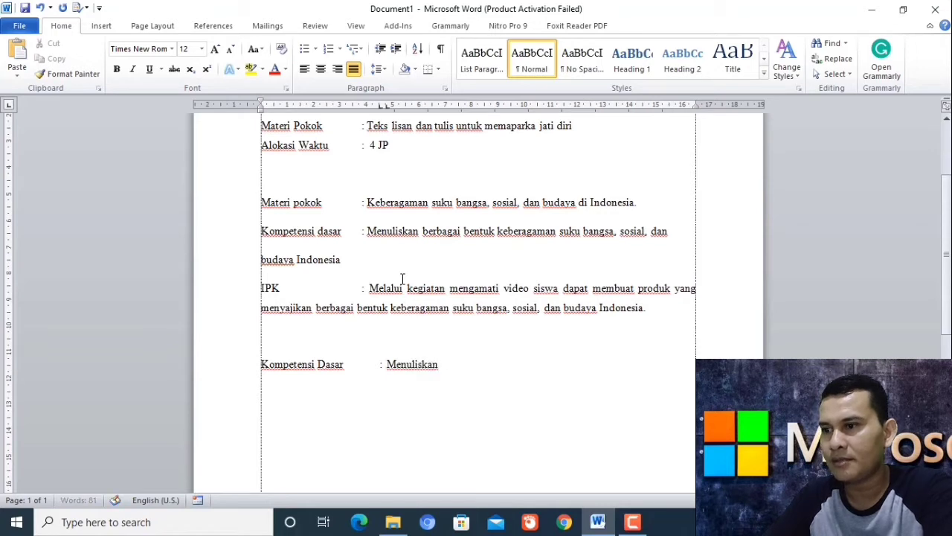
text( berbagai bentuk b)
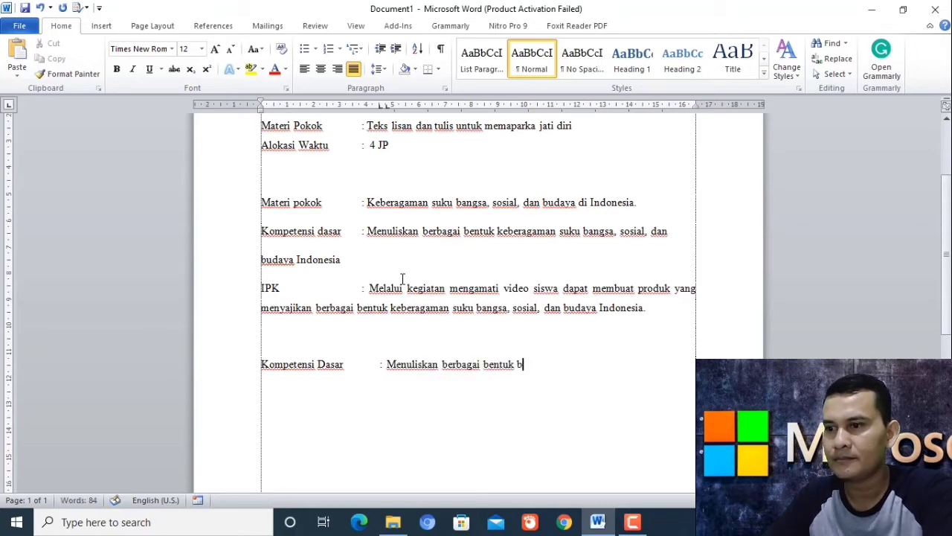
key(BackSpace)
text(keberaf)
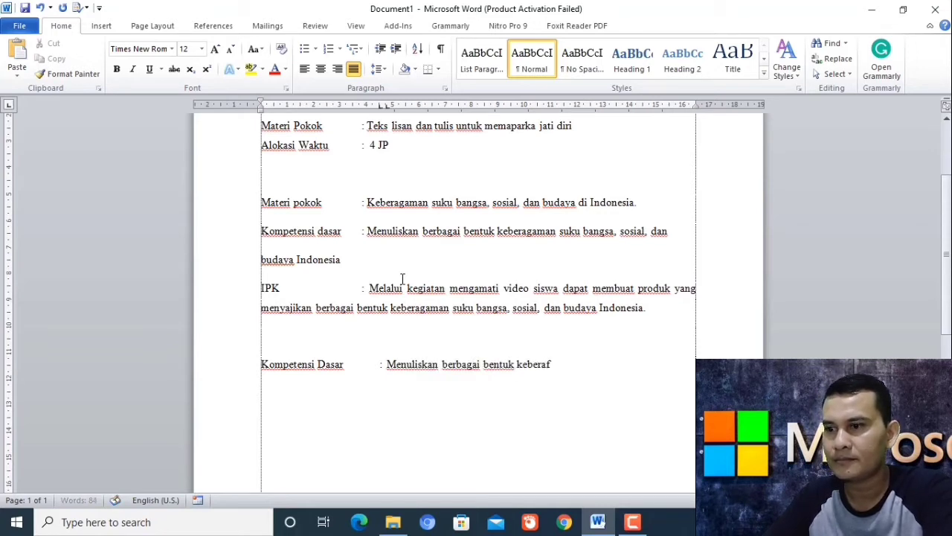
key(BackSpace)
text(gaman)
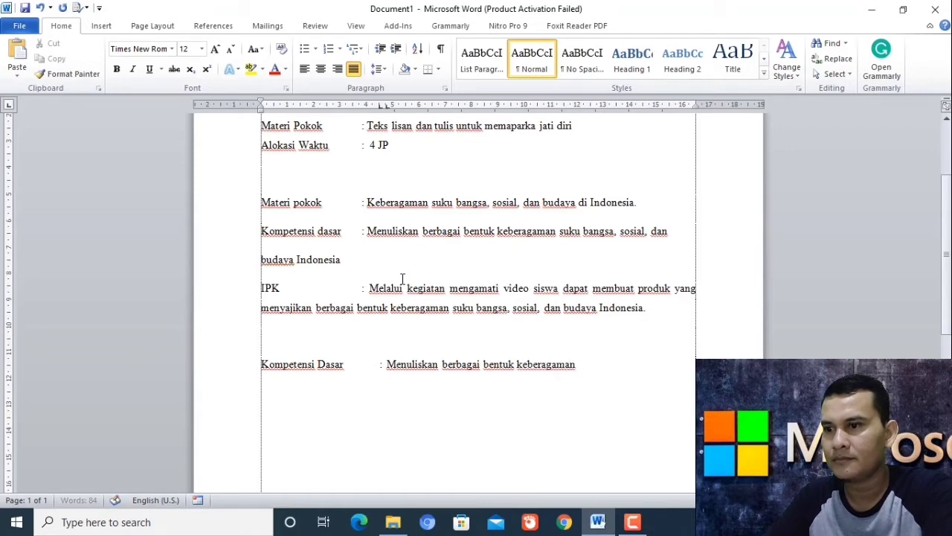
text( suku ba)
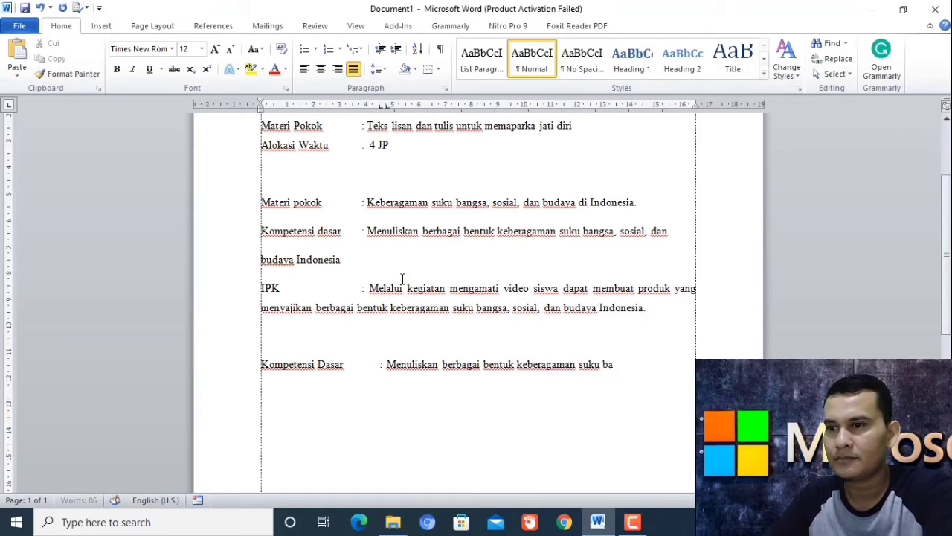
text(ngksa, sosia)
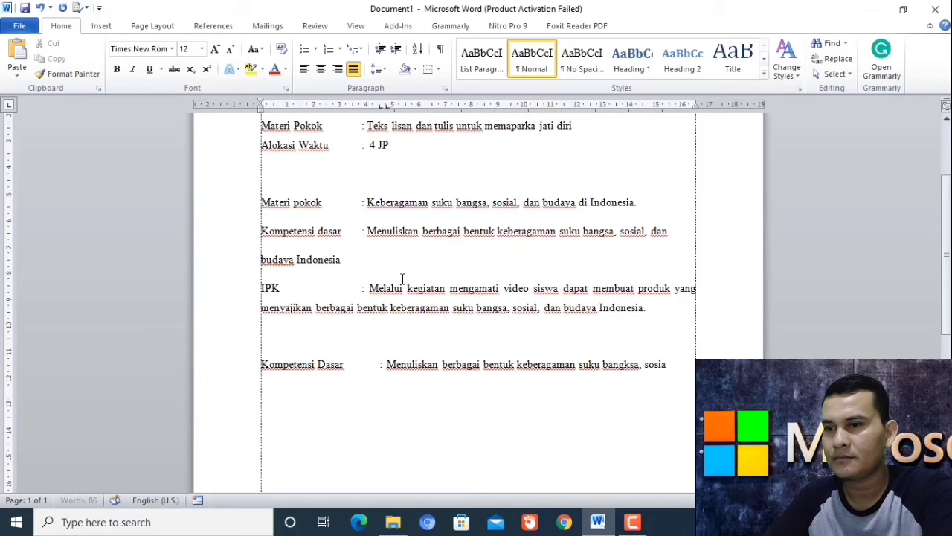
text(l, dan budy)
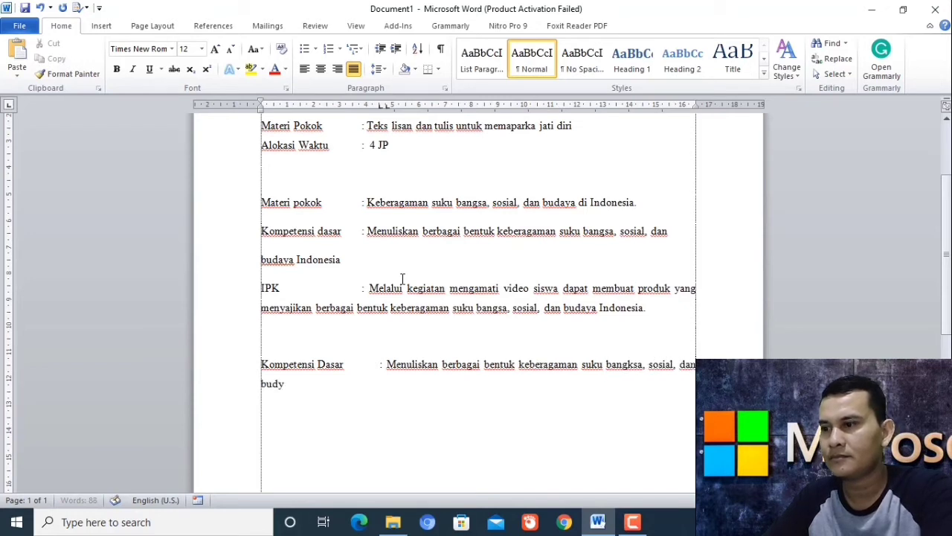
text(a Indoens)
key(BackSpace)
key(BackSpace)
key(BackSpace)
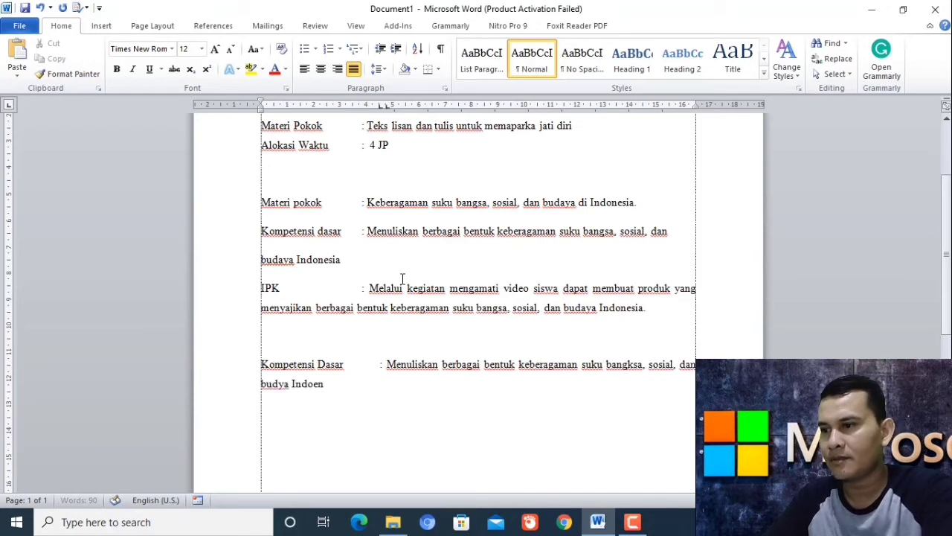
text(nesia)
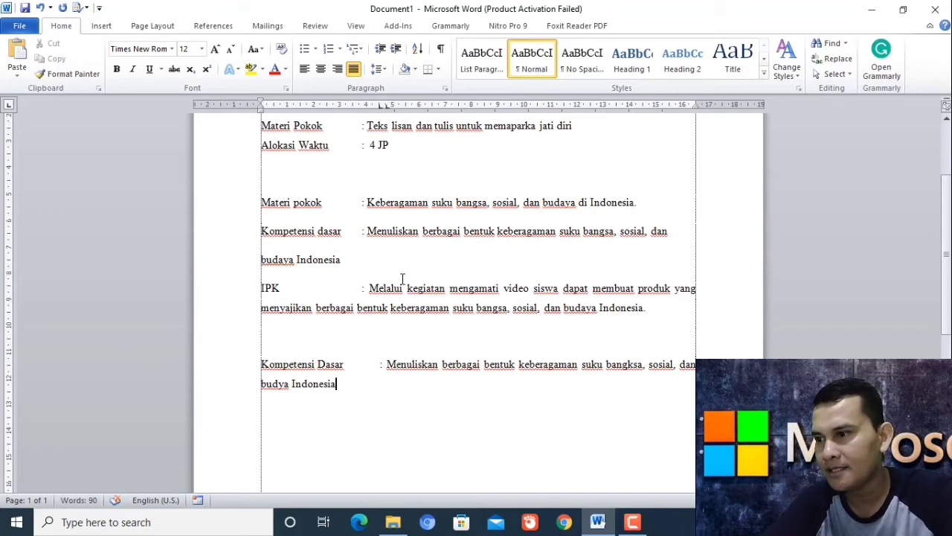
Set the Kompetensi Dasar paragraph's hanging indent to about 2.75" so its wrap aligns under Menuliskan.
triple_click(265, 381)
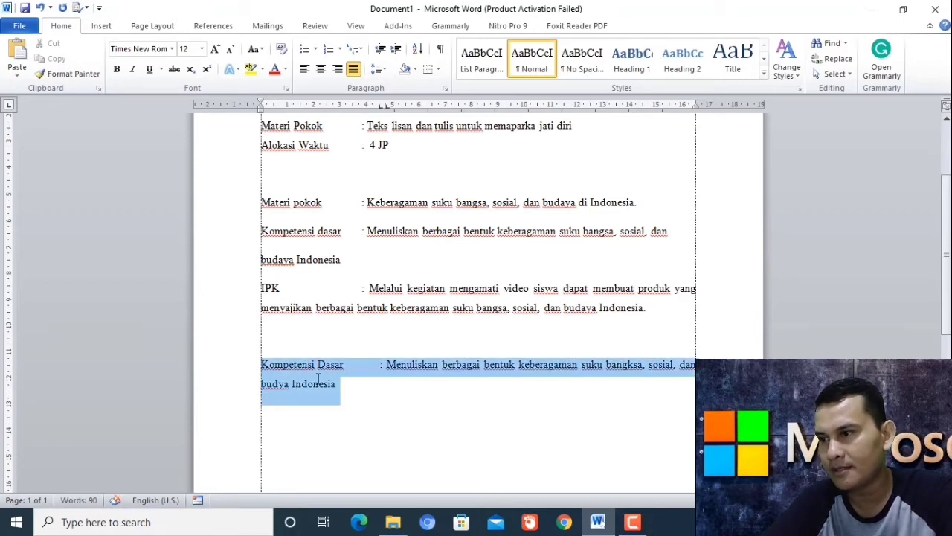
click(258, 368)
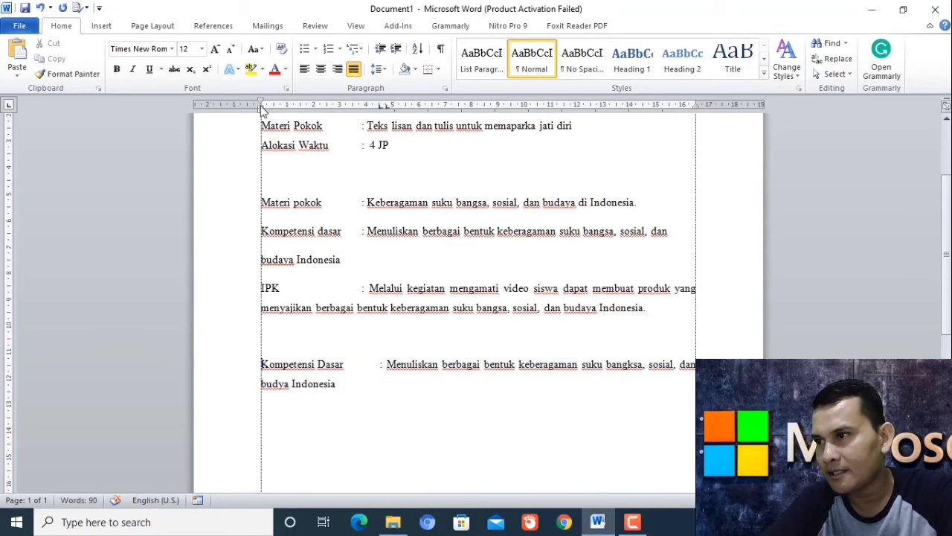
drag(262, 109, 272, 105)
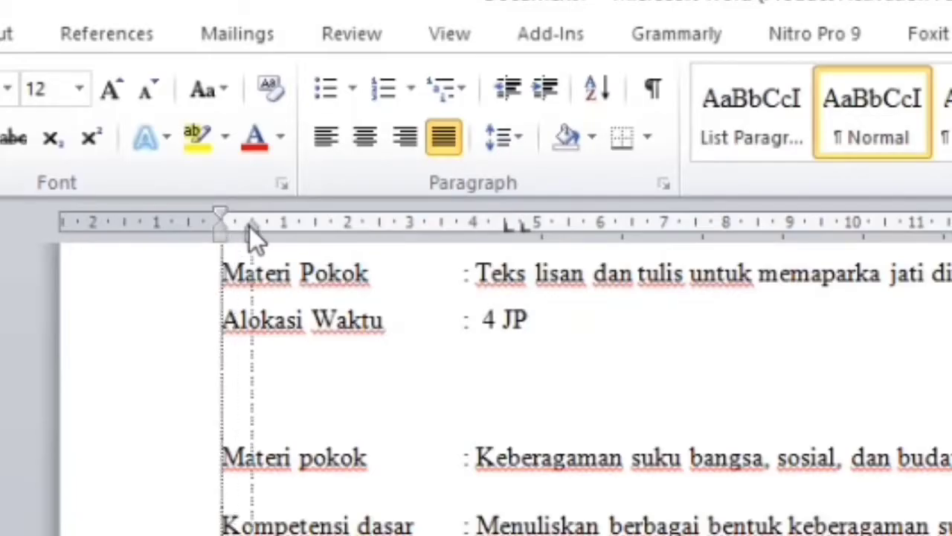
mouse_move(249, 226)
mouse_down()
mouse_move(401, 241)
mouse_move(484, 270)
mouse_move(554, 280)
mouse_move(523, 278)
mouse_up()
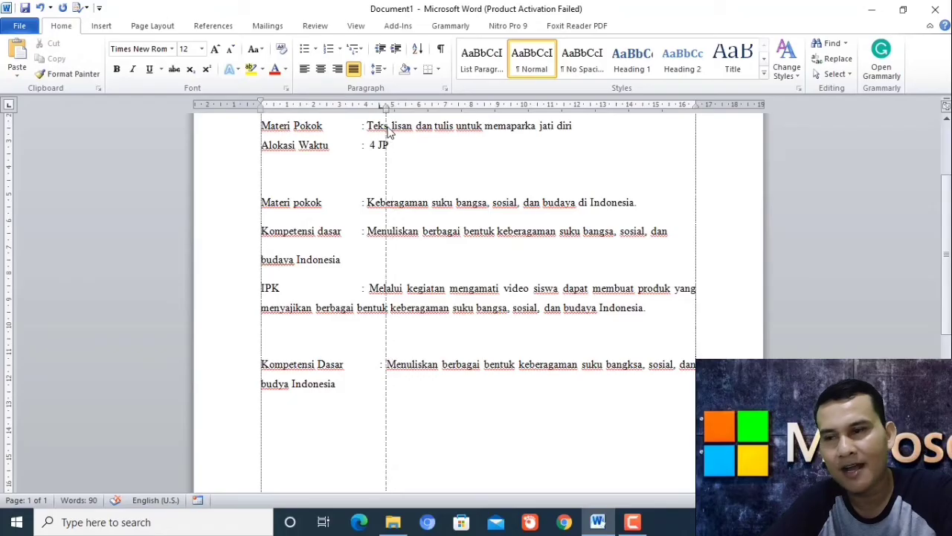
drag(388, 130, 389, 131)
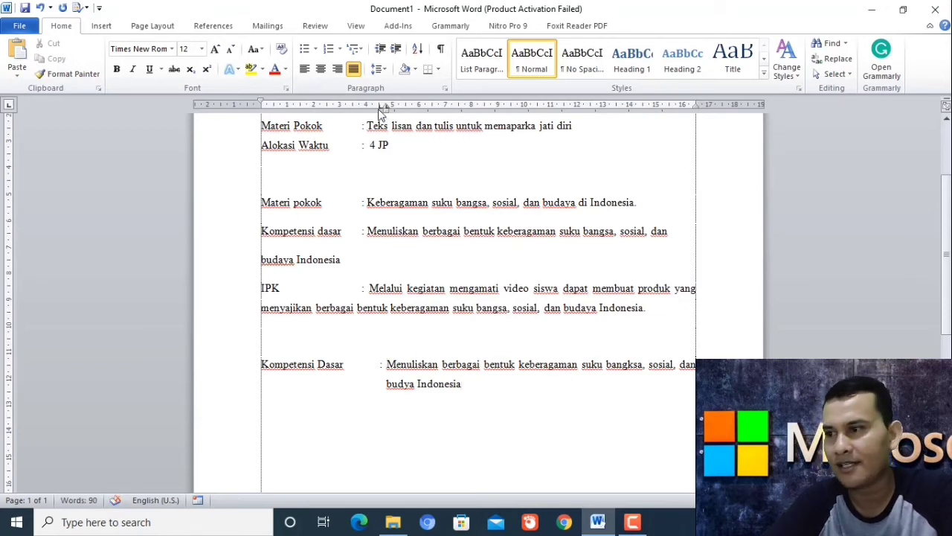
Add an 'IPK :' entry and paste the existing IPK description after its colon.
text(IPK)
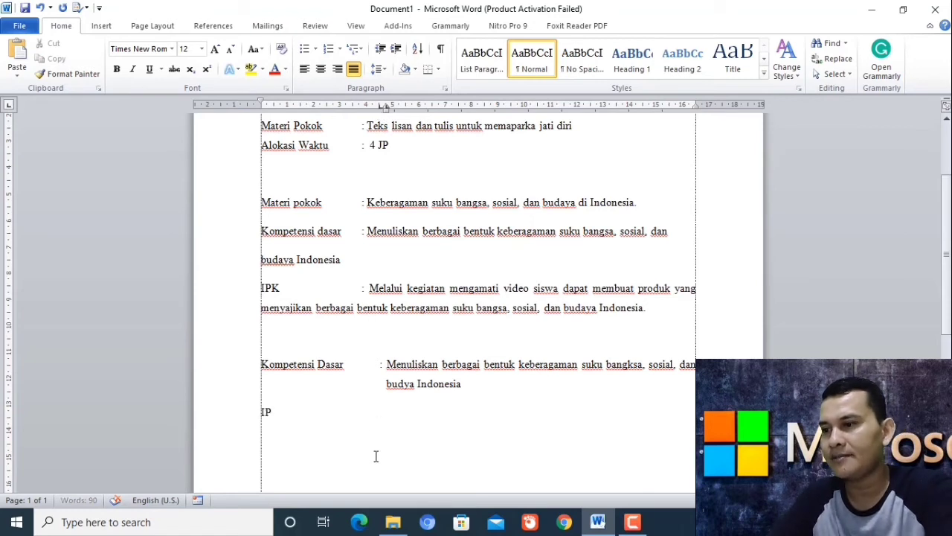
key(Tab)
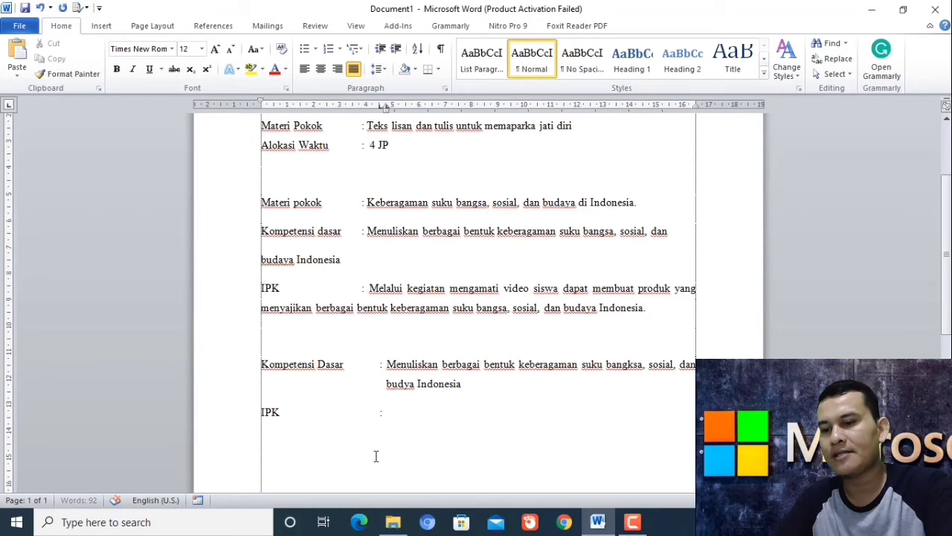
text(:)
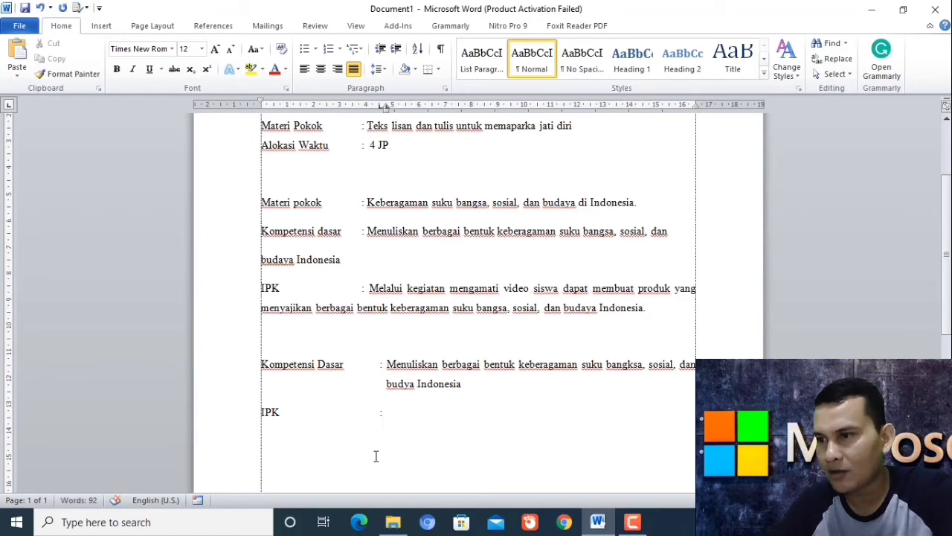
drag(369, 292, 625, 301)
key(ctrl+c)
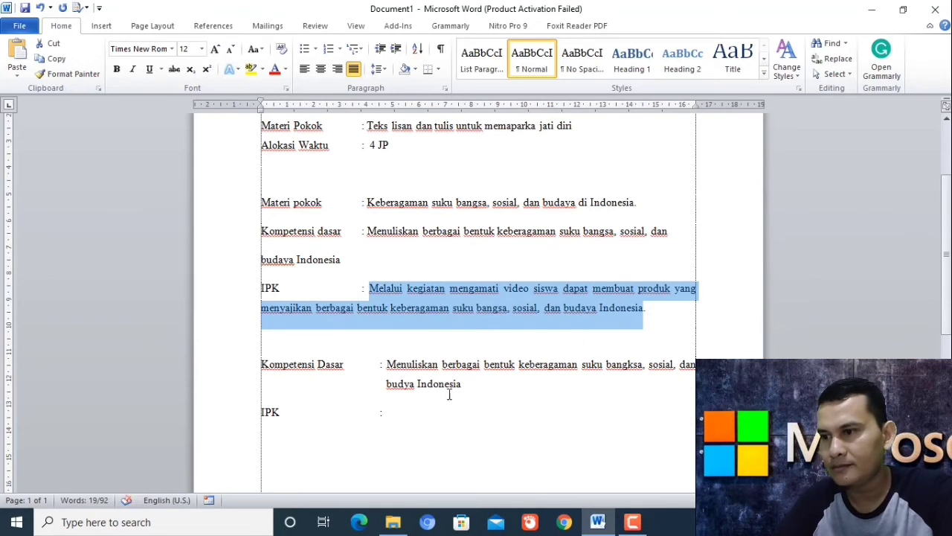
click(406, 408)
key(ctrl+v)
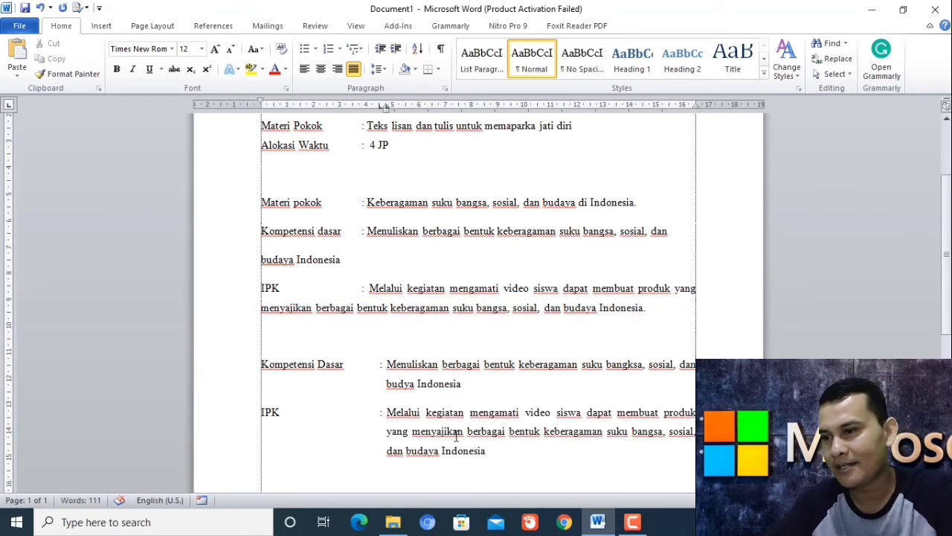
Start a new empty line below the IPK entry.
drag(493, 451, 262, 365)
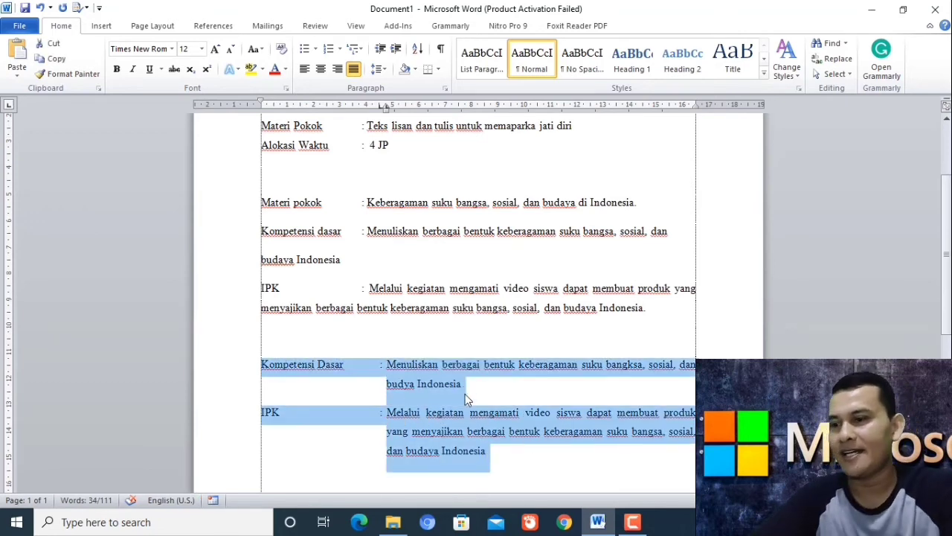
click(468, 432)
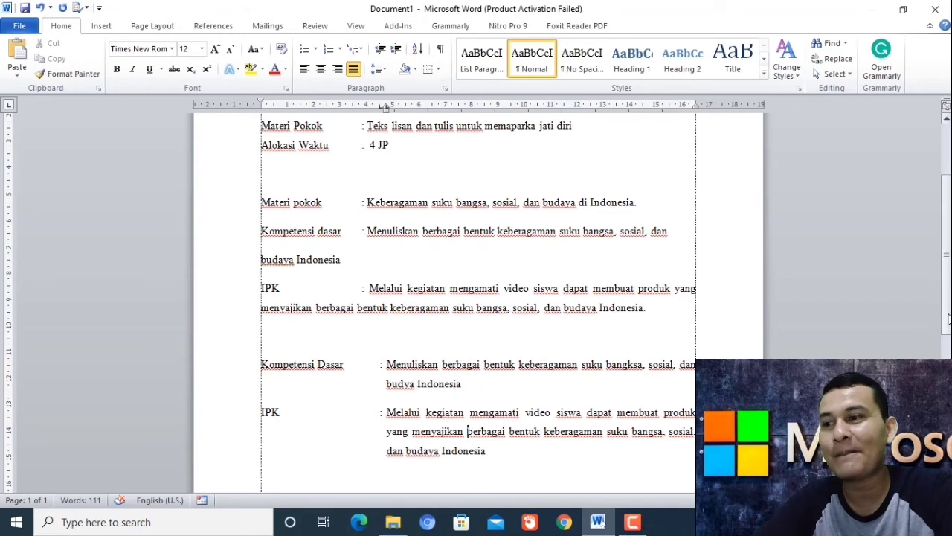
scroll(948, 319, down, 2)
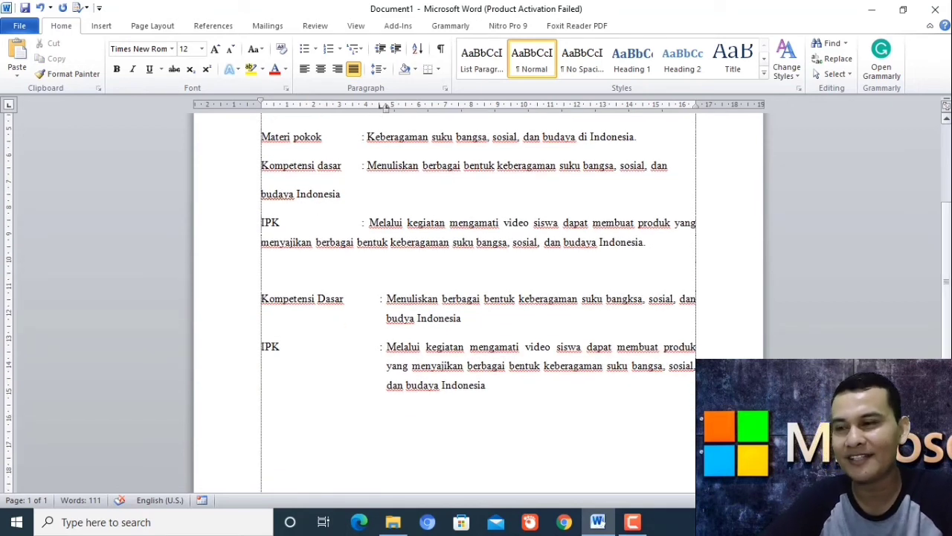
click(509, 389)
key(Return)
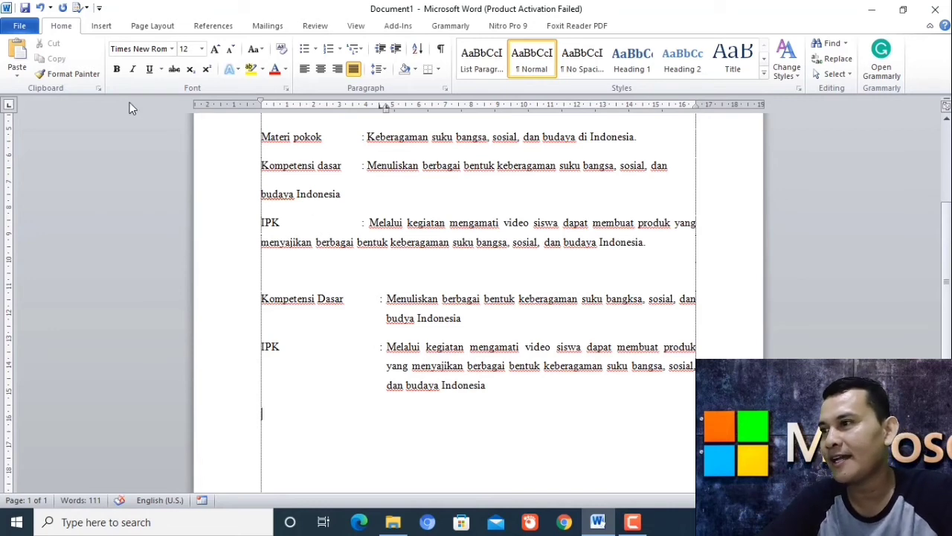
Insert a 3x3 table below the entries.
click(99, 28)
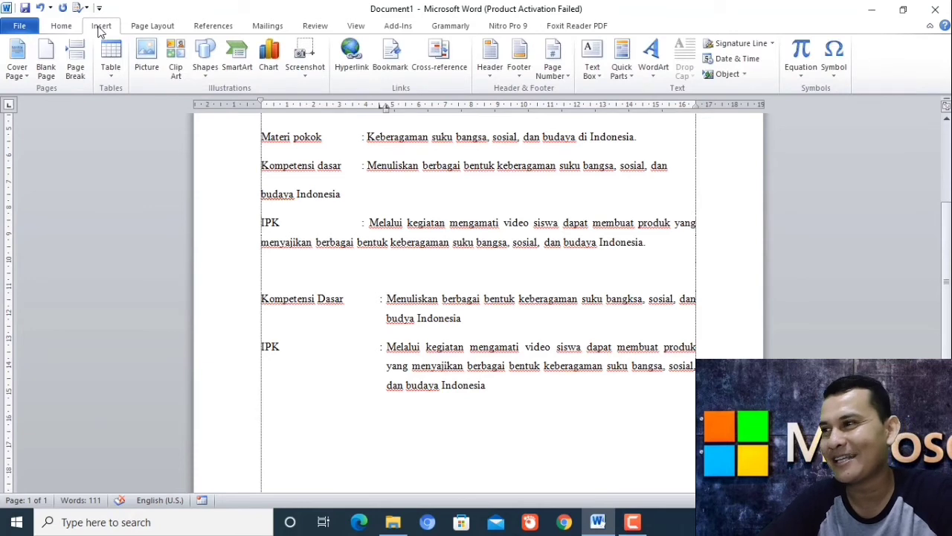
click(109, 74)
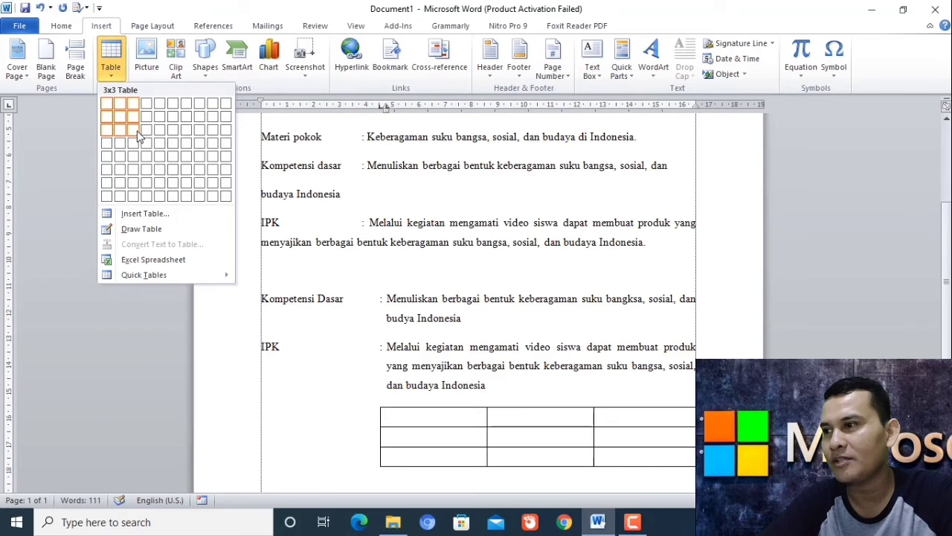
click(136, 136)
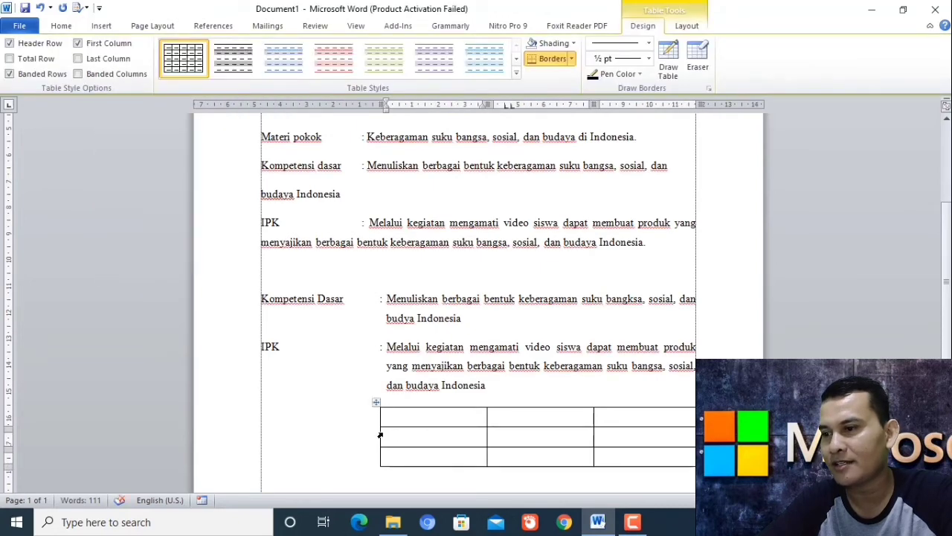
Extend the table to the margin, narrow the first and middle columns, and type three colons.
drag(379, 433, 260, 413)
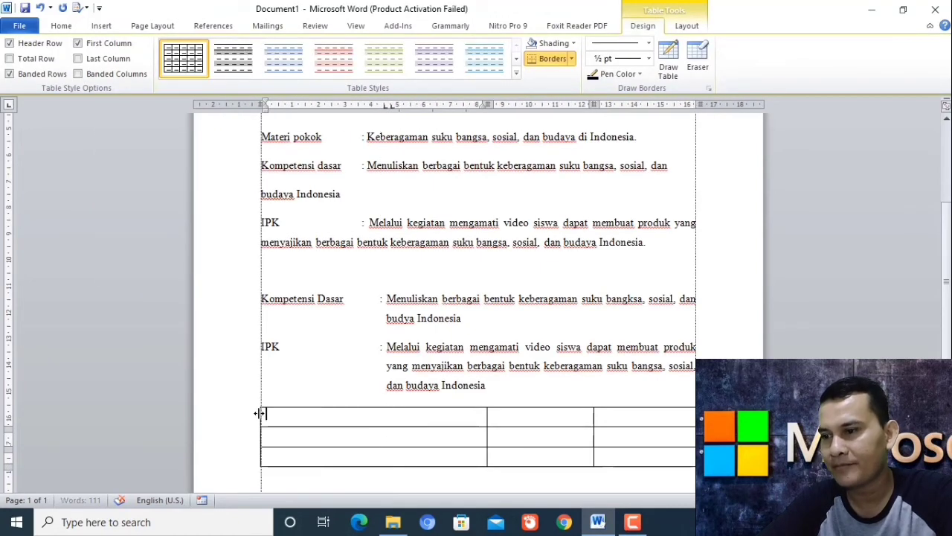
drag(485, 435, 373, 427)
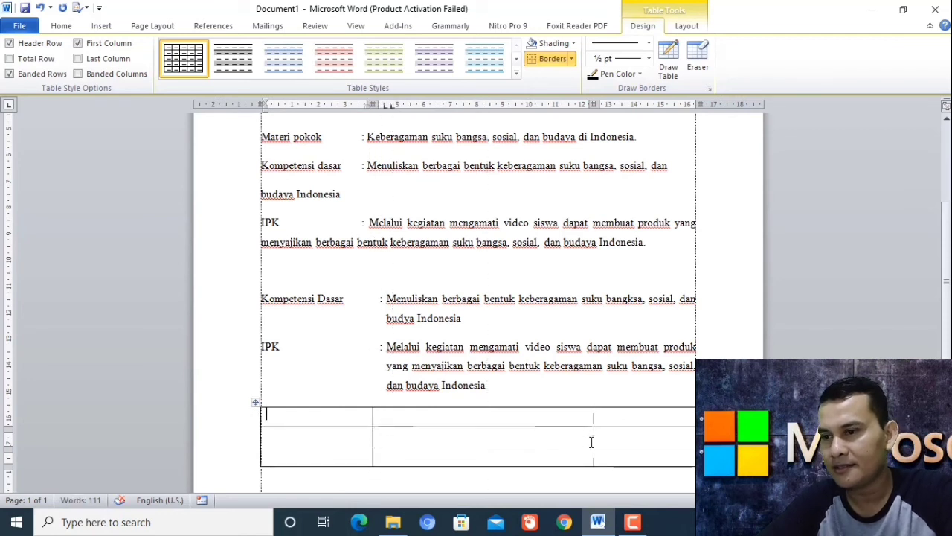
drag(593, 440, 386, 436)
text(:)
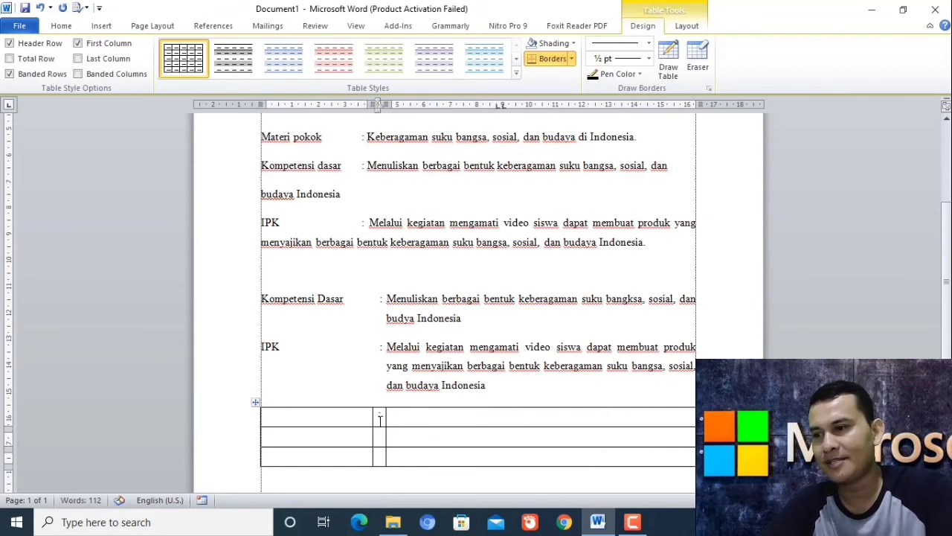
text(:)
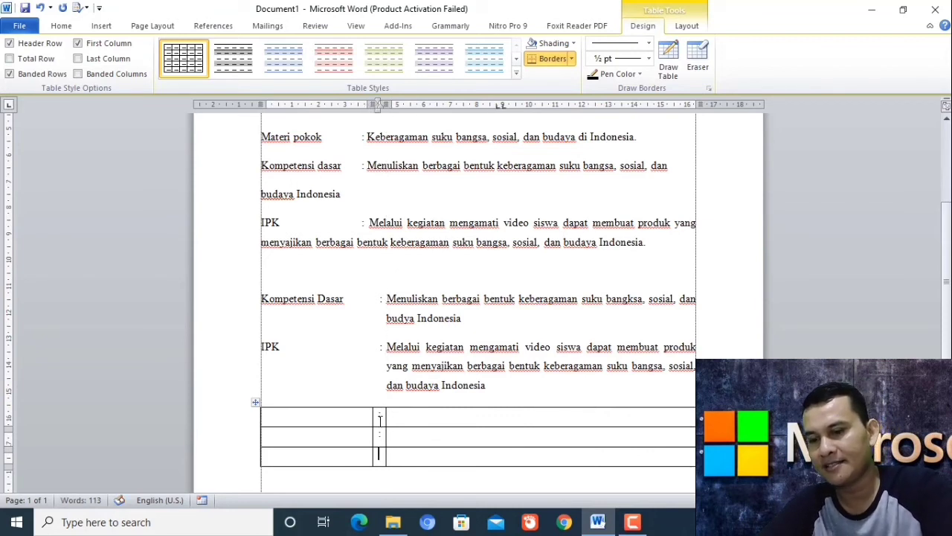
text(:)
drag(387, 346, 486, 386)
Copy the IPK and Kompetensi Dasar descriptions into the table's description cells.
key(ctrl+c)
click(421, 436)
key(ctrl+v)
drag(387, 298, 450, 320)
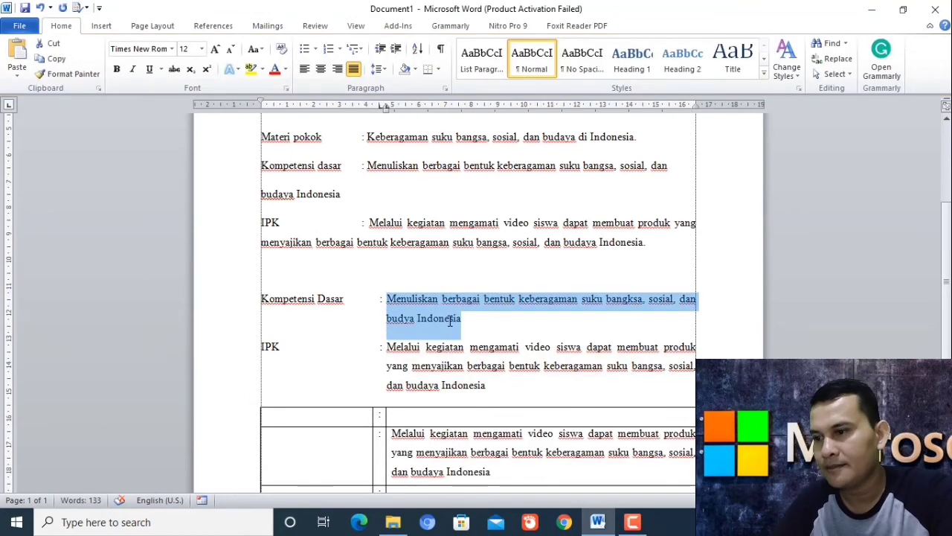
key(ctrl+c)
click(422, 417)
key(ctrl+v)
Paste the 'Kompetensi Dasar' label into the first cell and type 'IPK' in row two.
drag(261, 298, 344, 300)
click(308, 439)
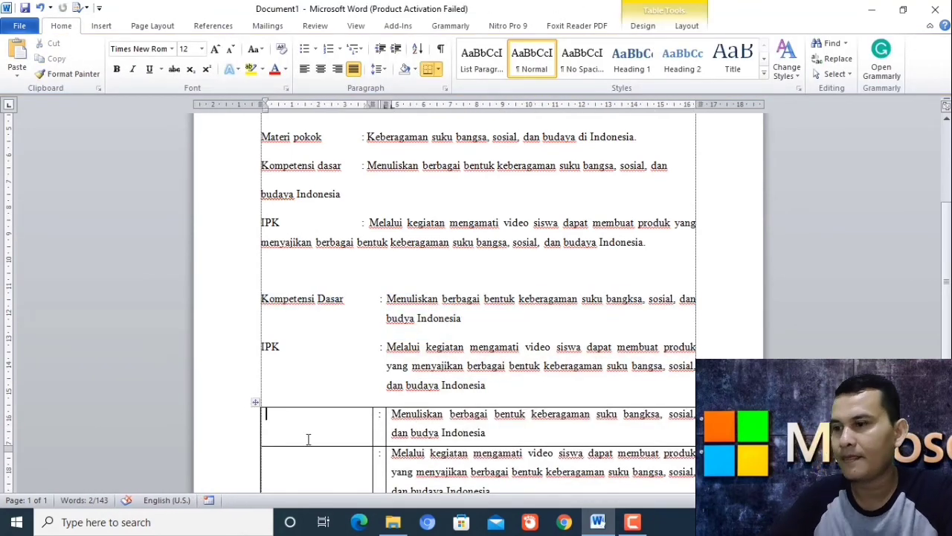
key(ctrl+v)
click(291, 462)
text(IPK)
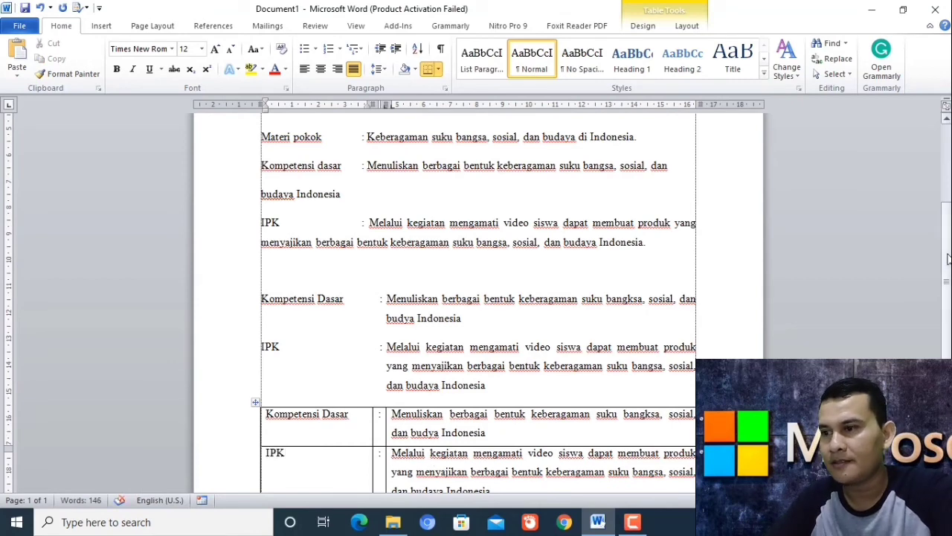
scroll(947, 258, down, 4)
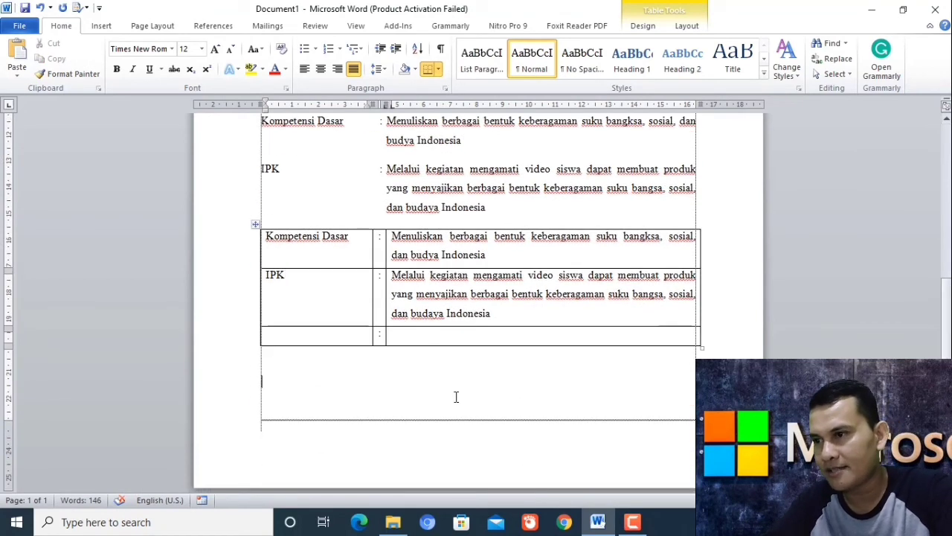
drag(400, 244, 409, 302)
click(395, 393)
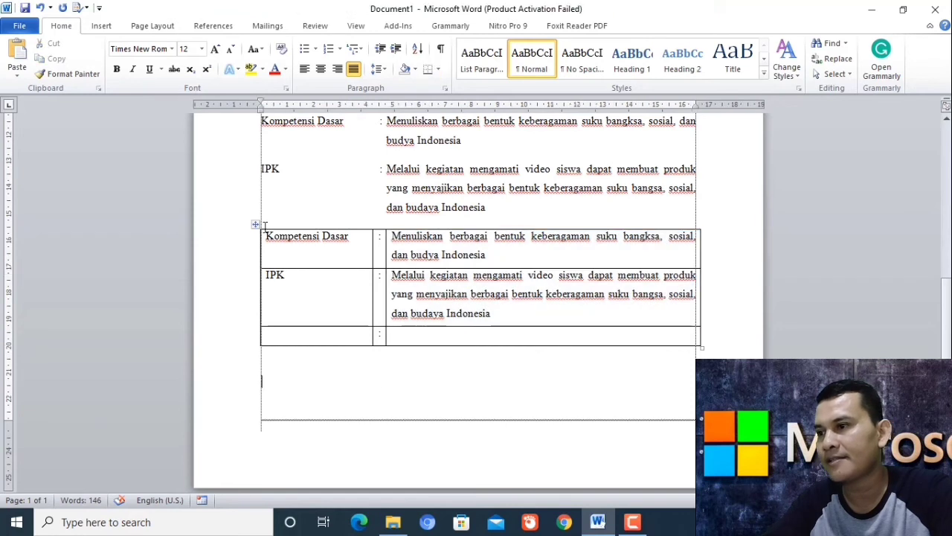
Apply No Border to the whole table so it looks like plain aligned text.
click(255, 224)
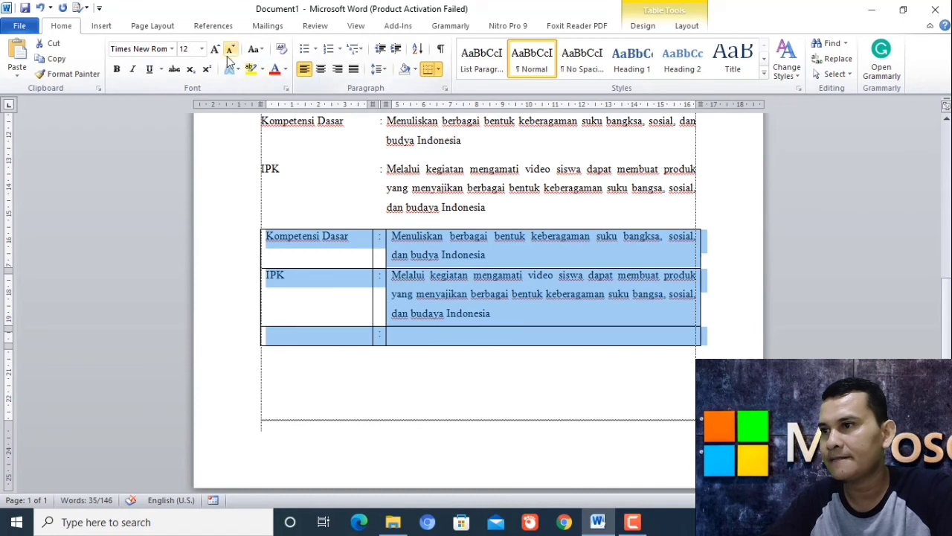
click(440, 70)
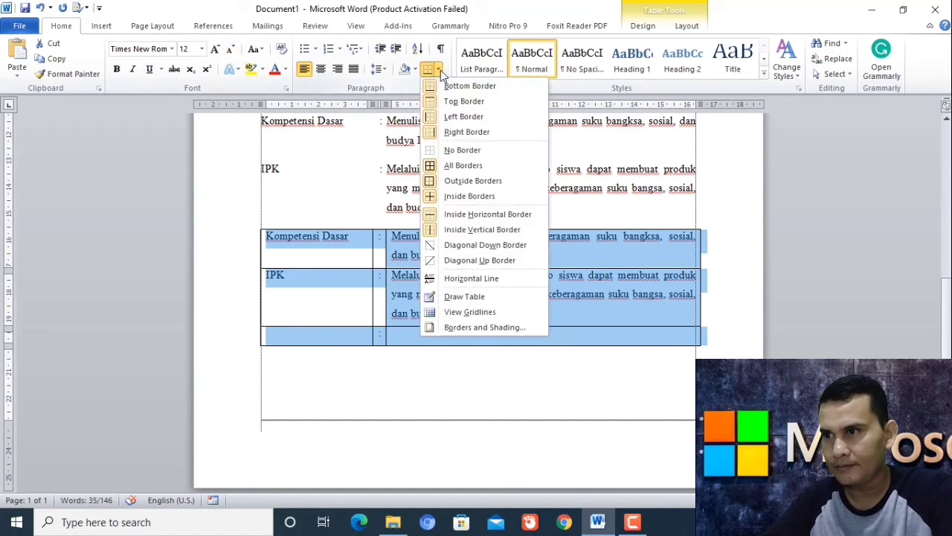
click(455, 151)
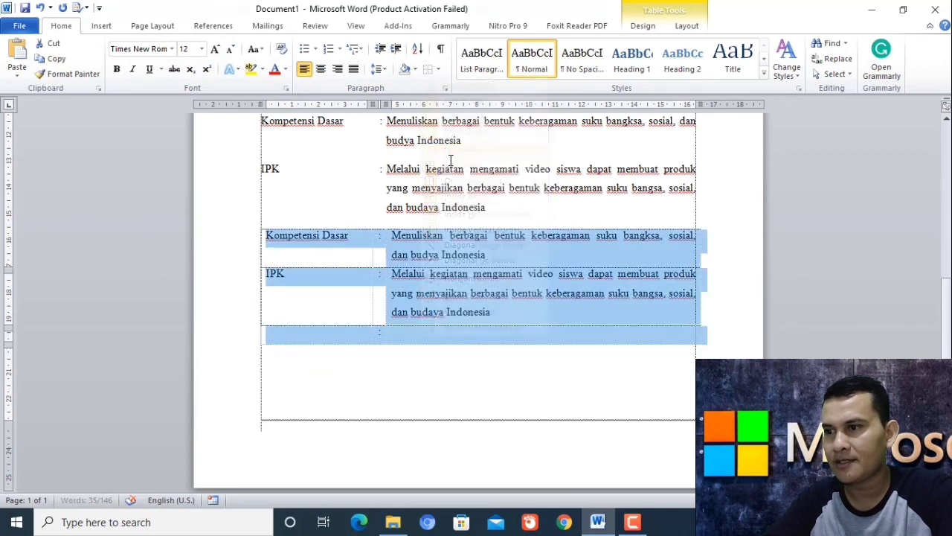
click(431, 375)
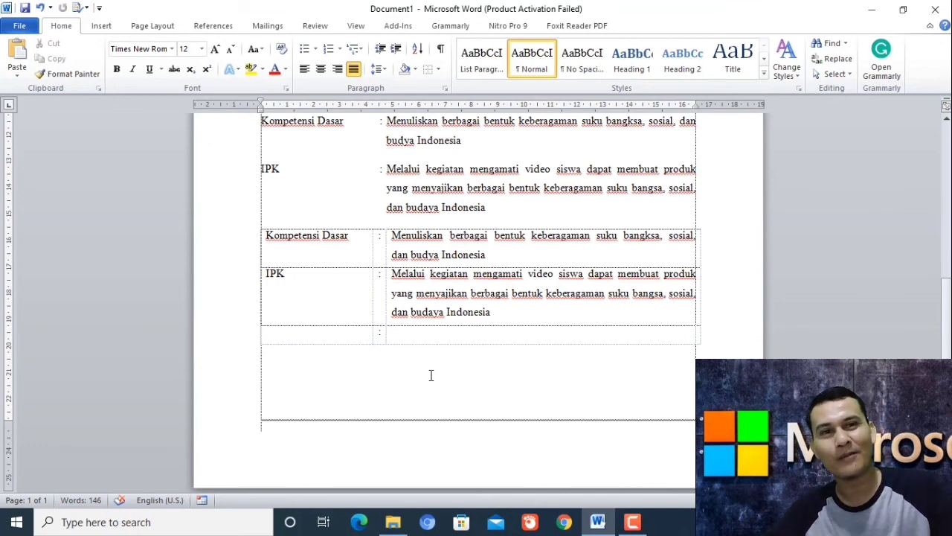
click(431, 375)
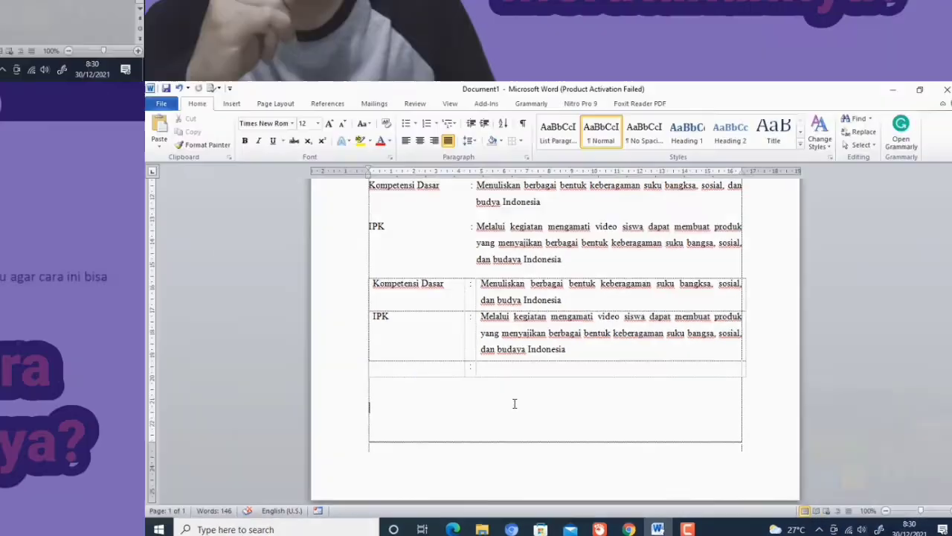